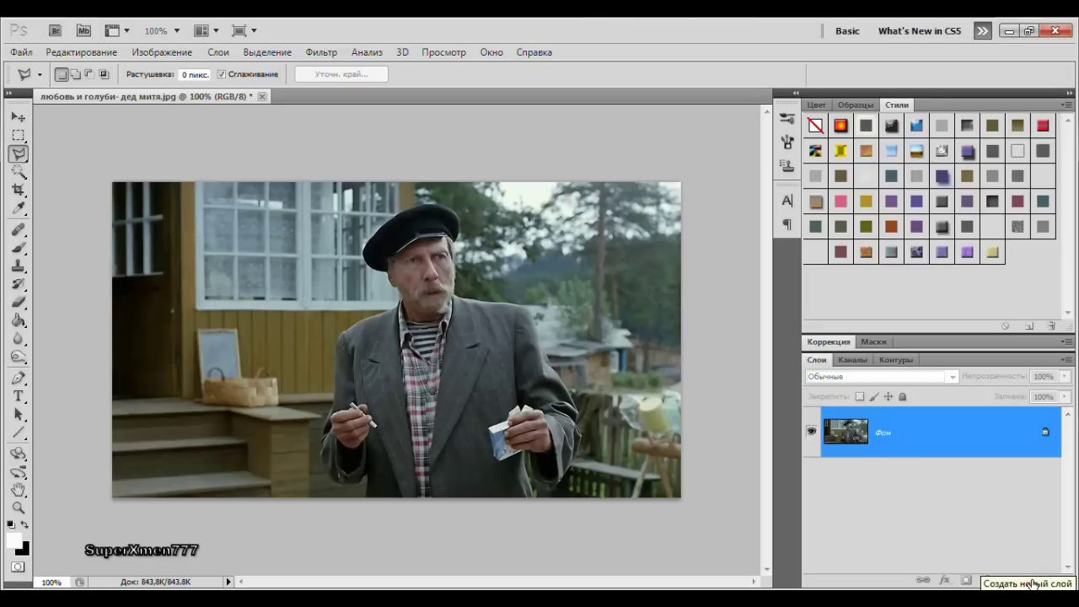
Step: Add a new empty layer above the photo and pick the Polygonal Lasso tool
left_click(1030, 581)
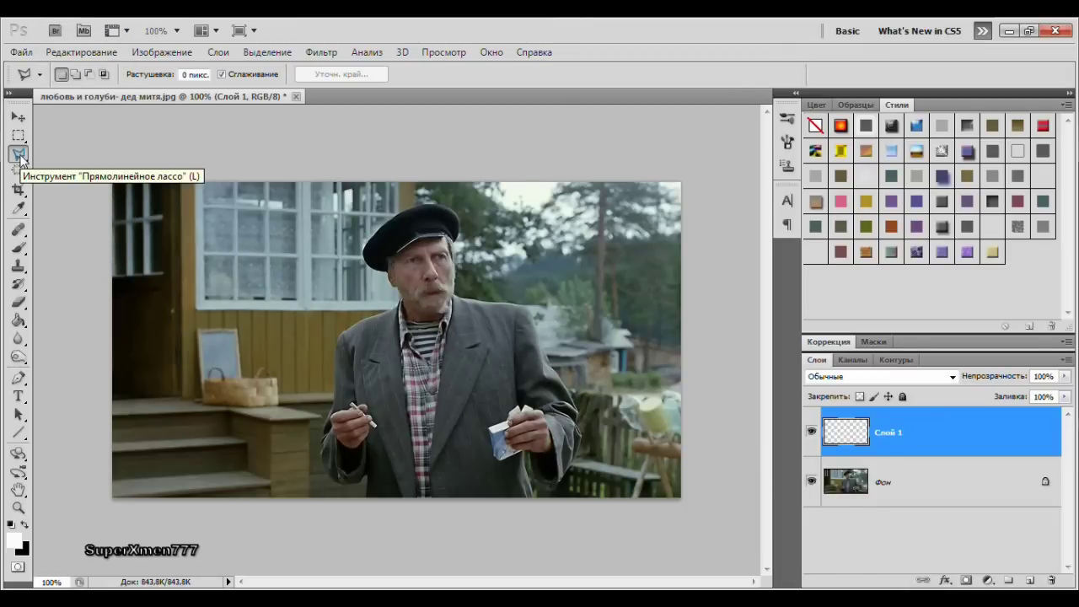
right_click(20, 156)
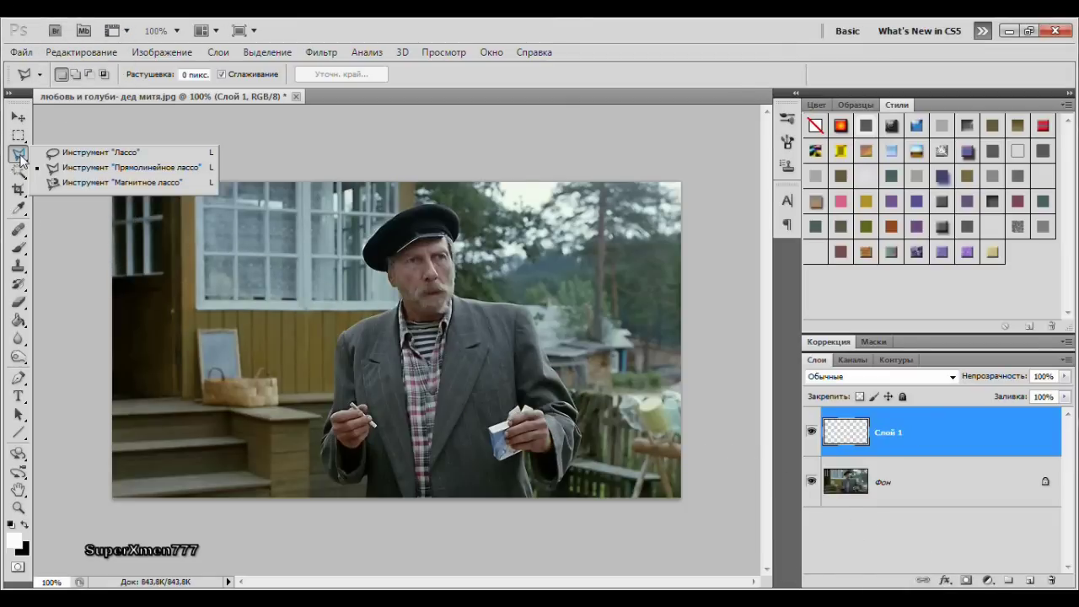
left_click(87, 168)
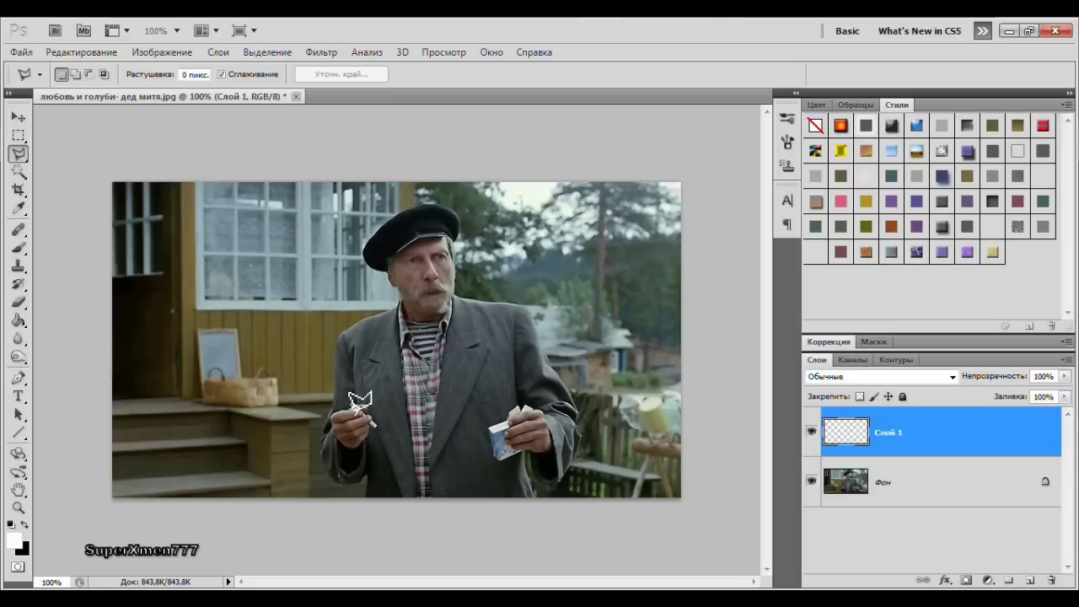
Step: Trace a narrow polygonal selection extending the cigarette tip up toward the window
left_click(348, 397)
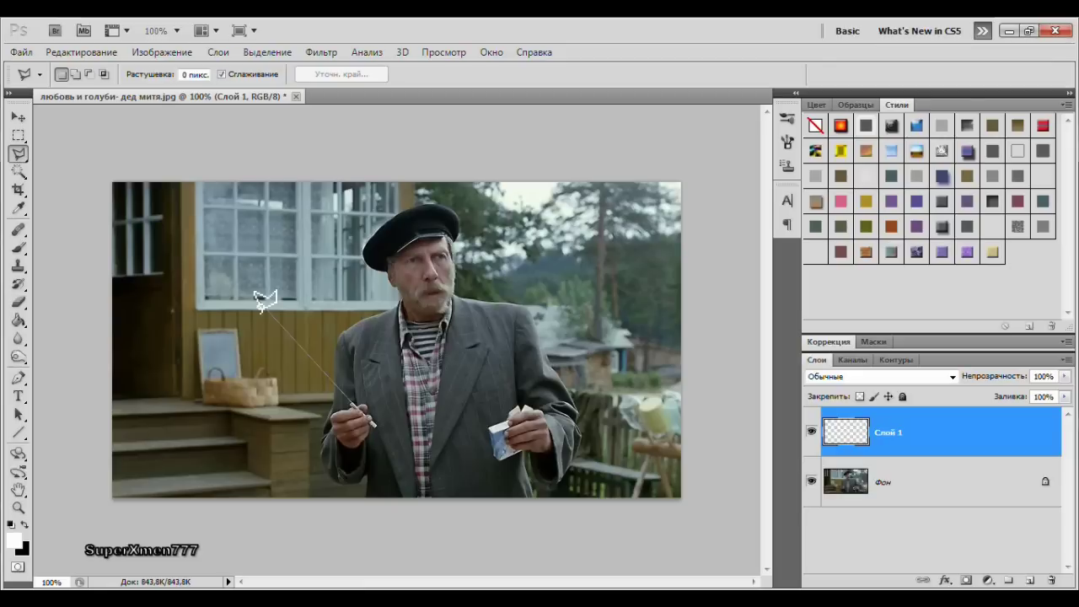
left_click(258, 301)
double_click(358, 406)
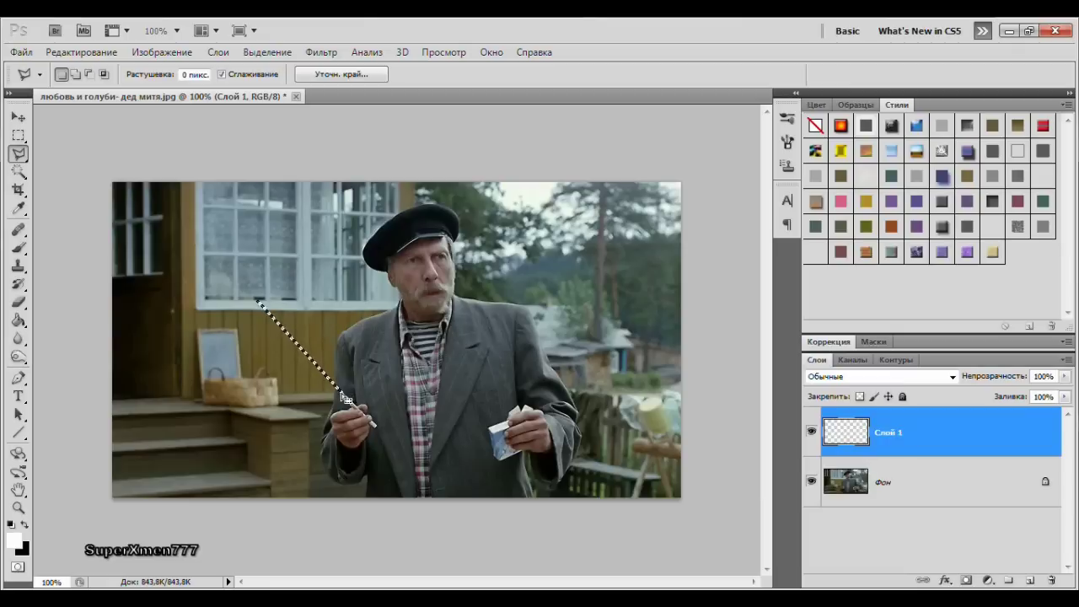
Step: Stroke the narrow cigarette selection with a 3 px white line
right_click(342, 396)
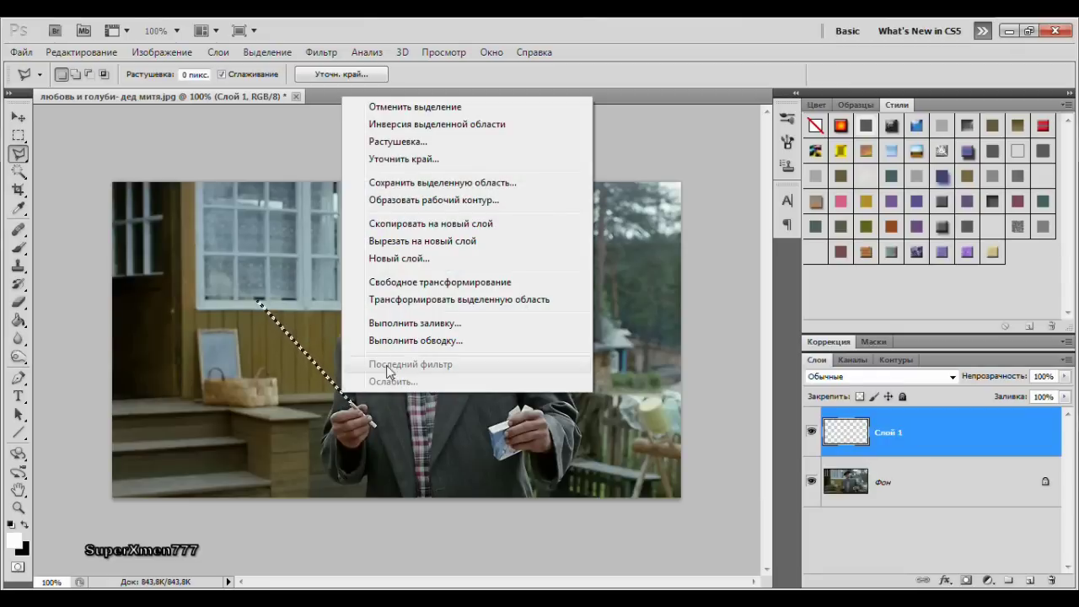
left_click(445, 340)
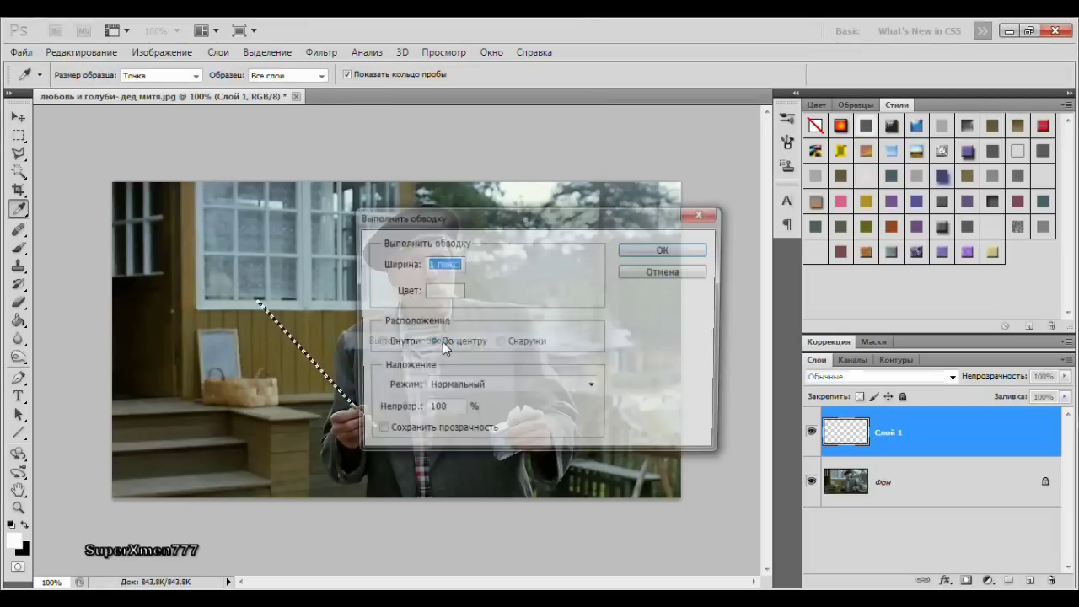
left_click(429, 264)
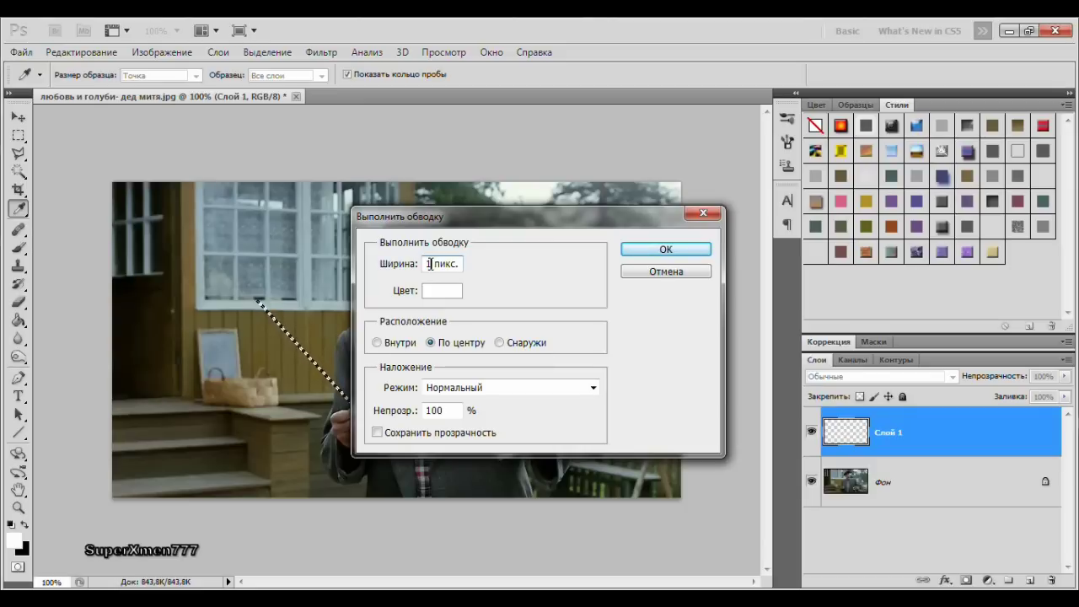
key("BackSpace")
type("3")
left_click(665, 250)
key("l")
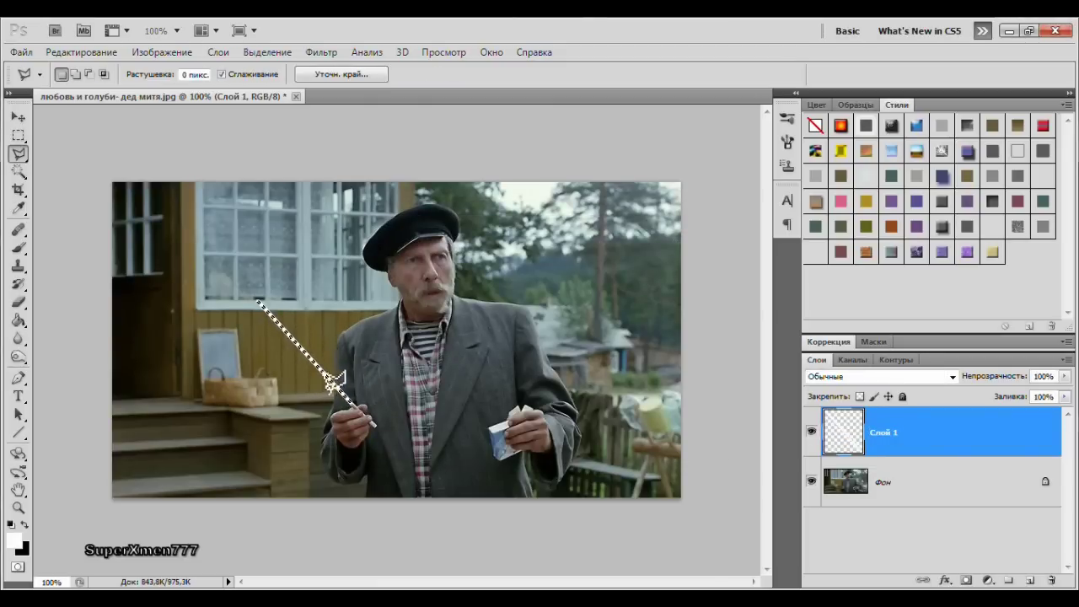
Step: Deselect, leaving a solid white rod from the cigarette to the window
right_click(329, 380)
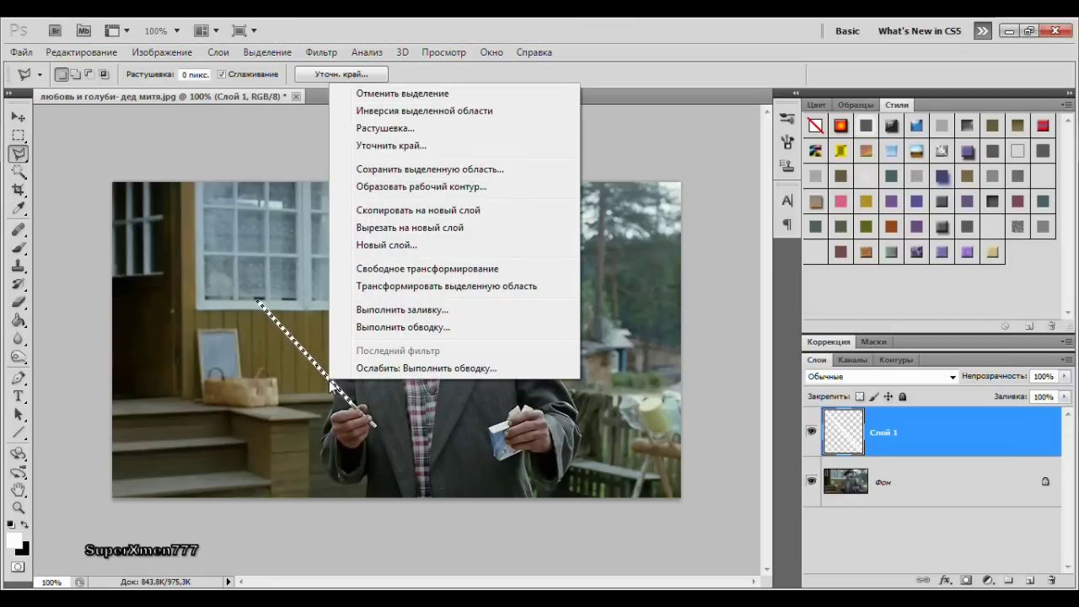
left_click(479, 95)
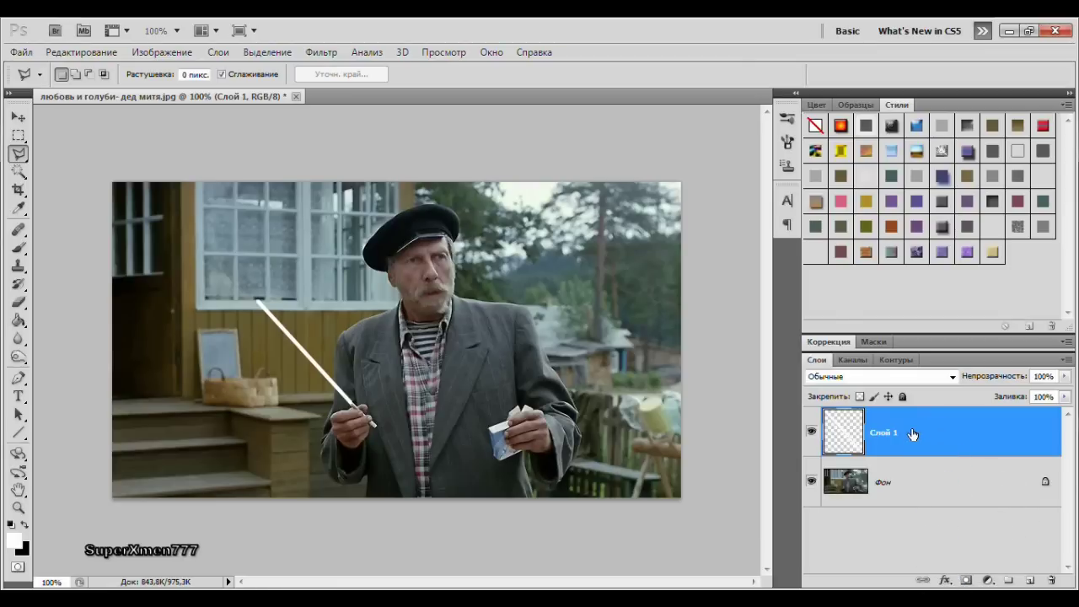
Step: Enable Outer Glow on Слой 1 via Blending Options (Screen, 75% opacity, 5 px)
right_click(914, 434)
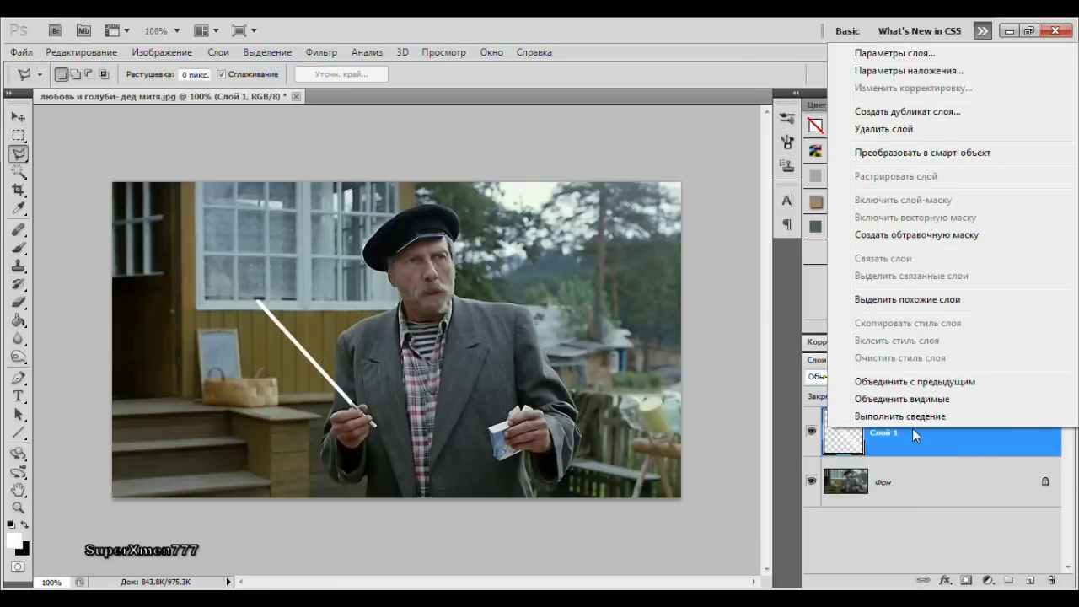
left_click(915, 72)
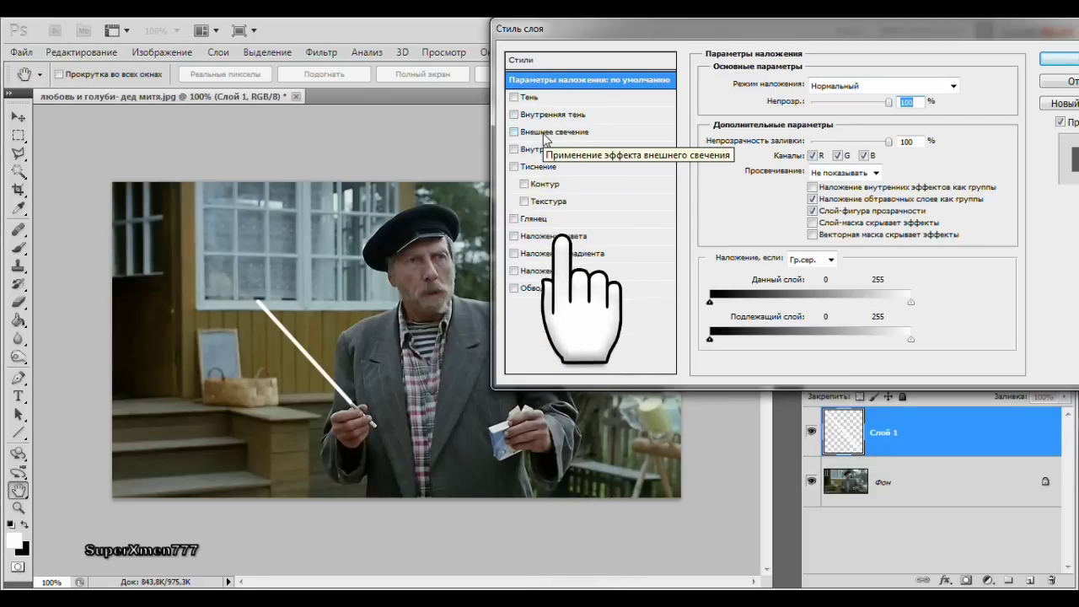
left_click(544, 133)
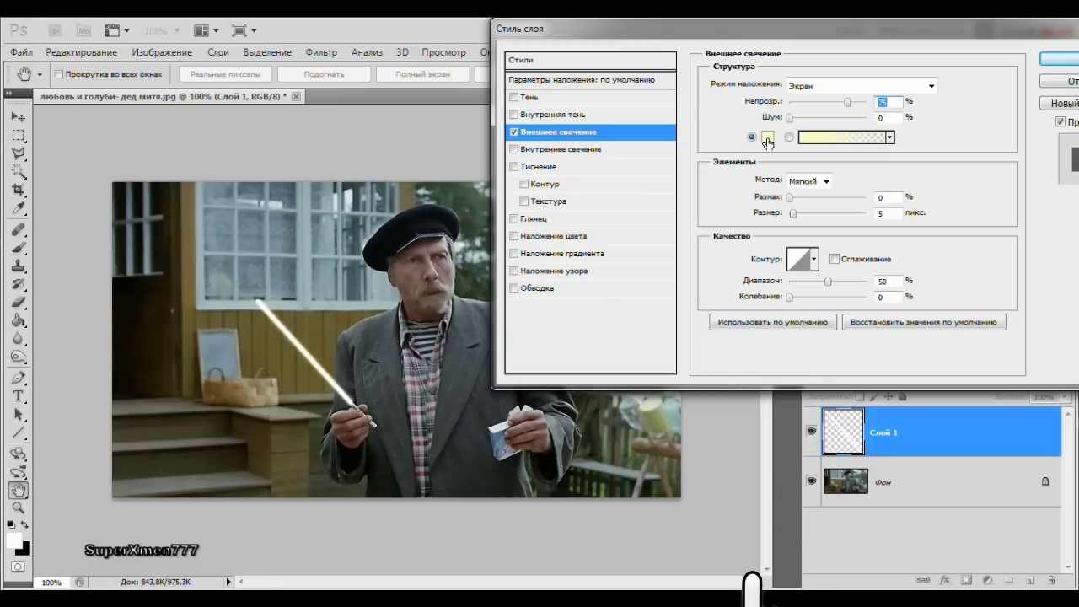
Step: Change the outer glow colour from pale yellow to blue-purple #6566c7
left_click(767, 139)
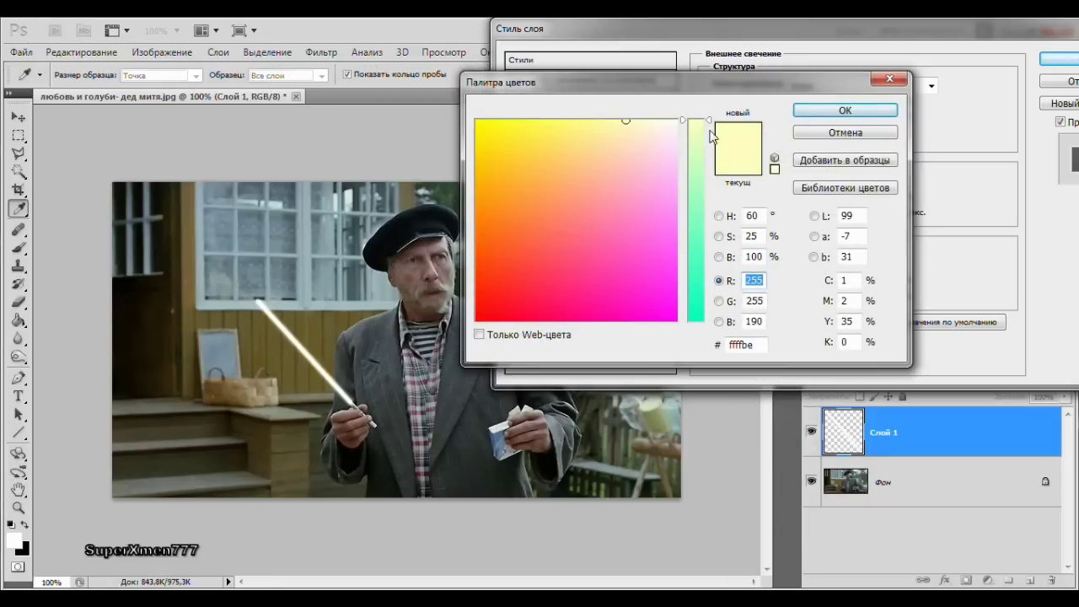
left_click_drag(711, 124, 709, 241)
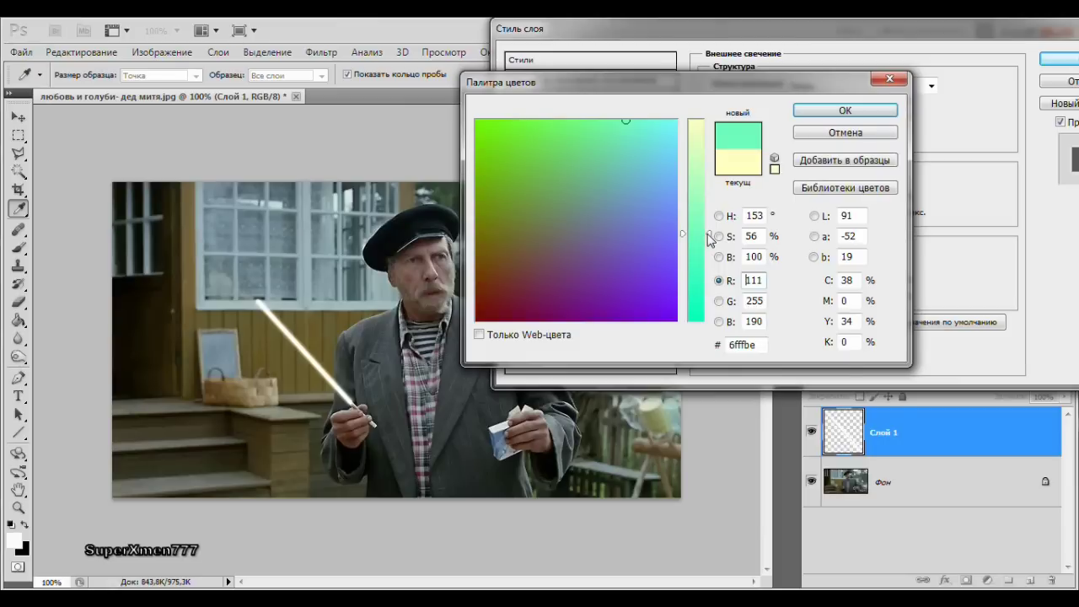
left_click_drag(710, 240, 710, 248)
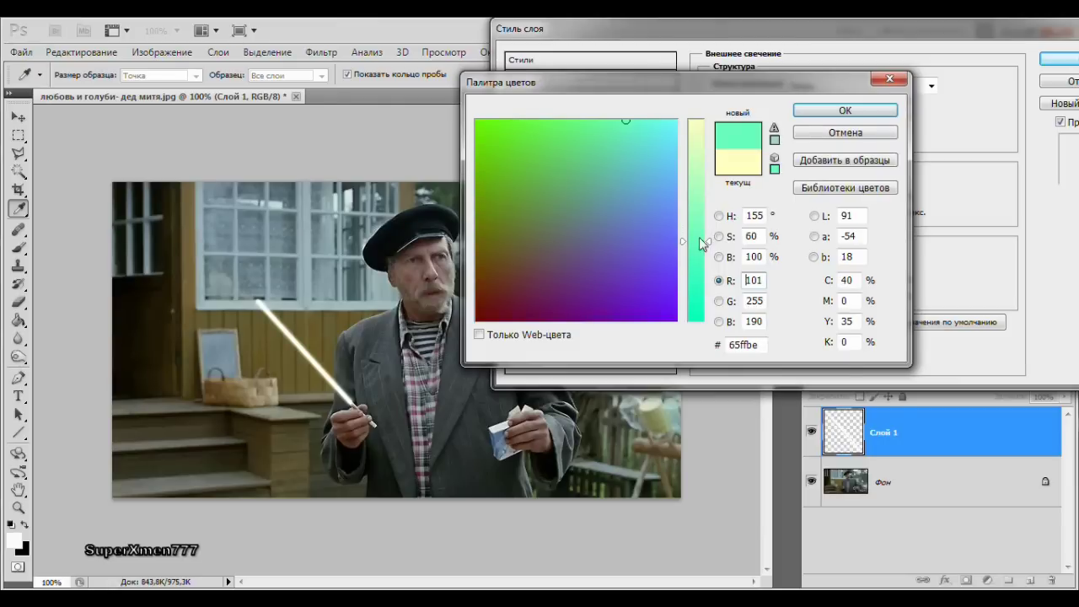
left_click(633, 240)
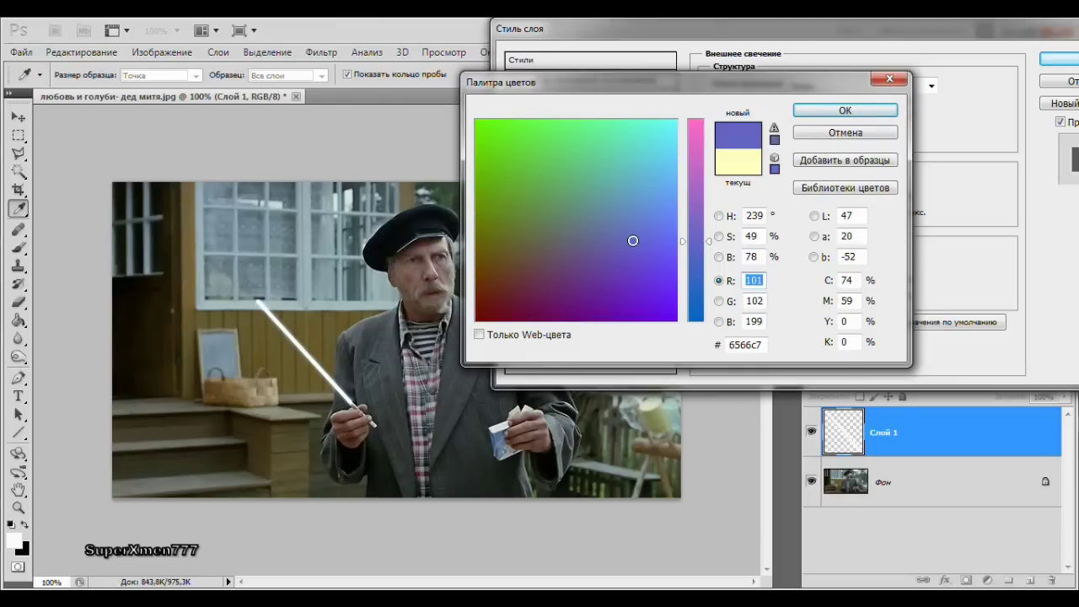
left_click(825, 115)
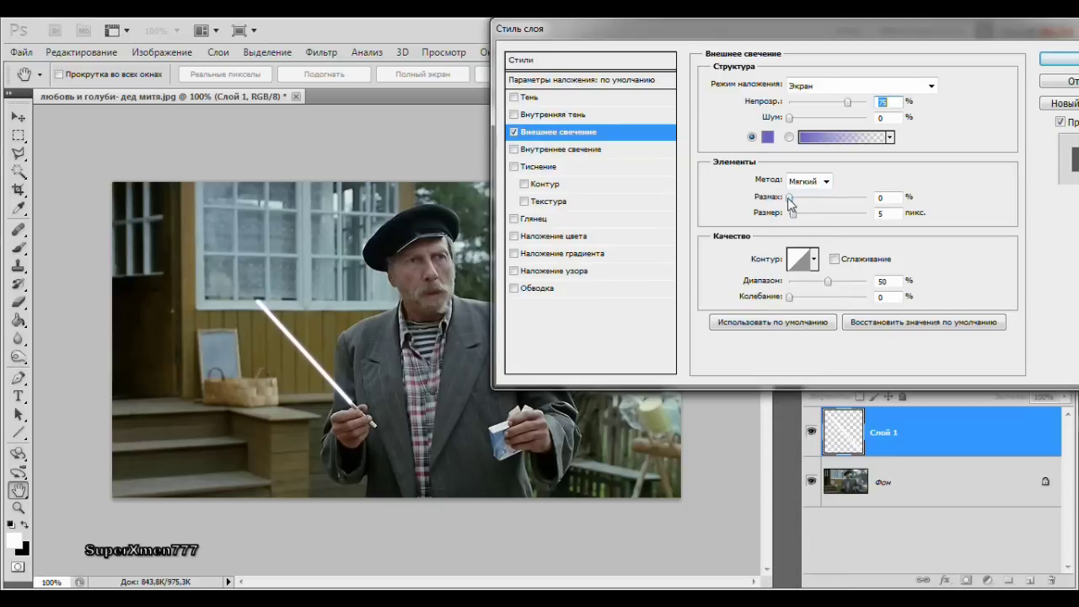
Step: Set the outer glow to 28% spread and about 32 px size, then apply the style
left_click_drag(789, 197, 803, 201)
left_click_drag(802, 200, 806, 202)
left_click_drag(805, 204, 812, 206)
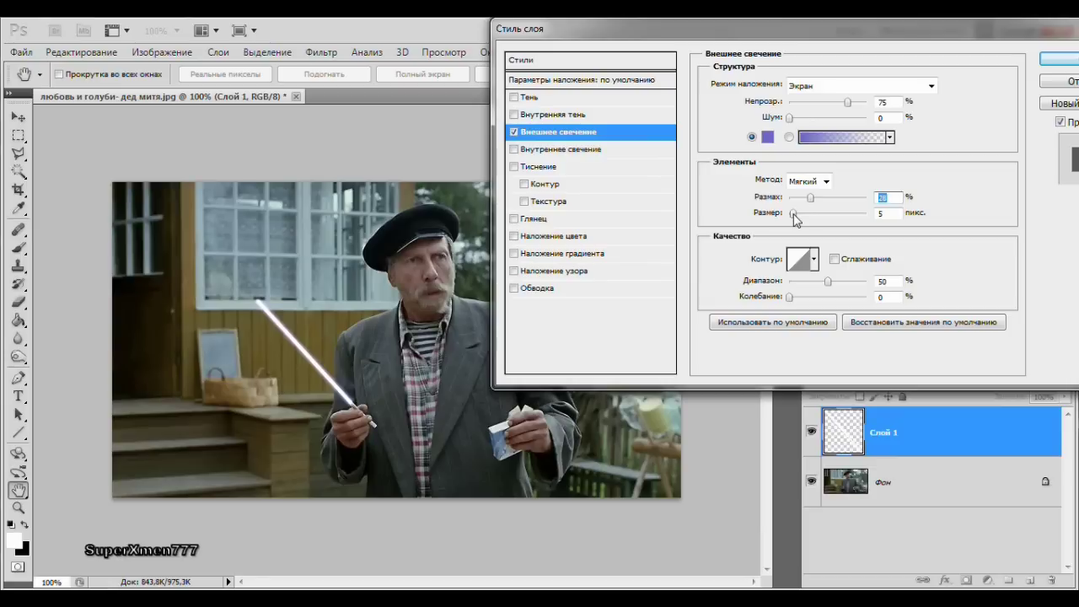
key("Tab")
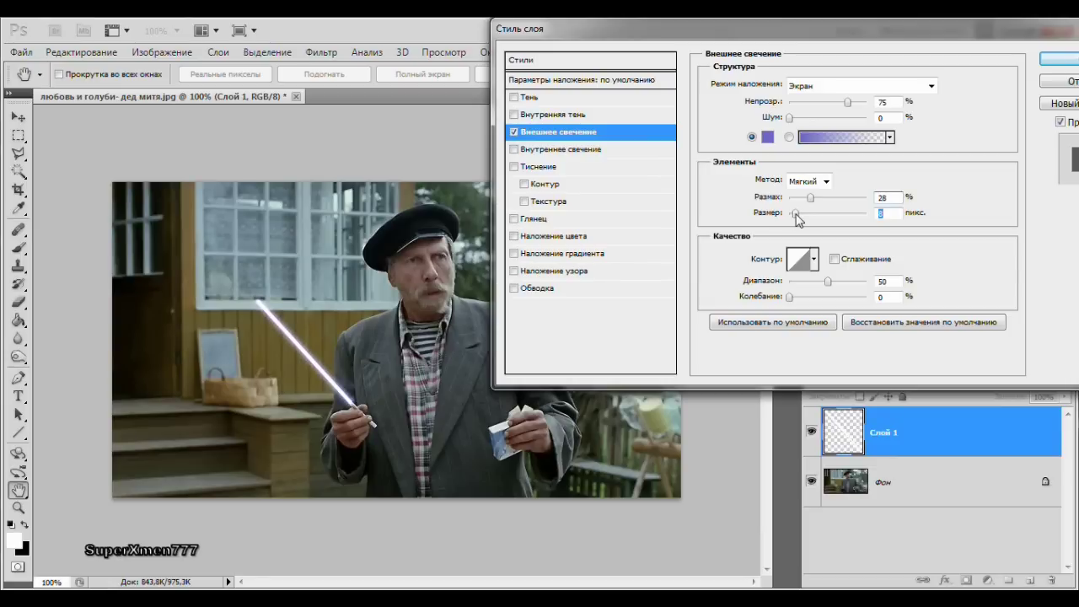
left_click_drag(796, 212, 801, 213)
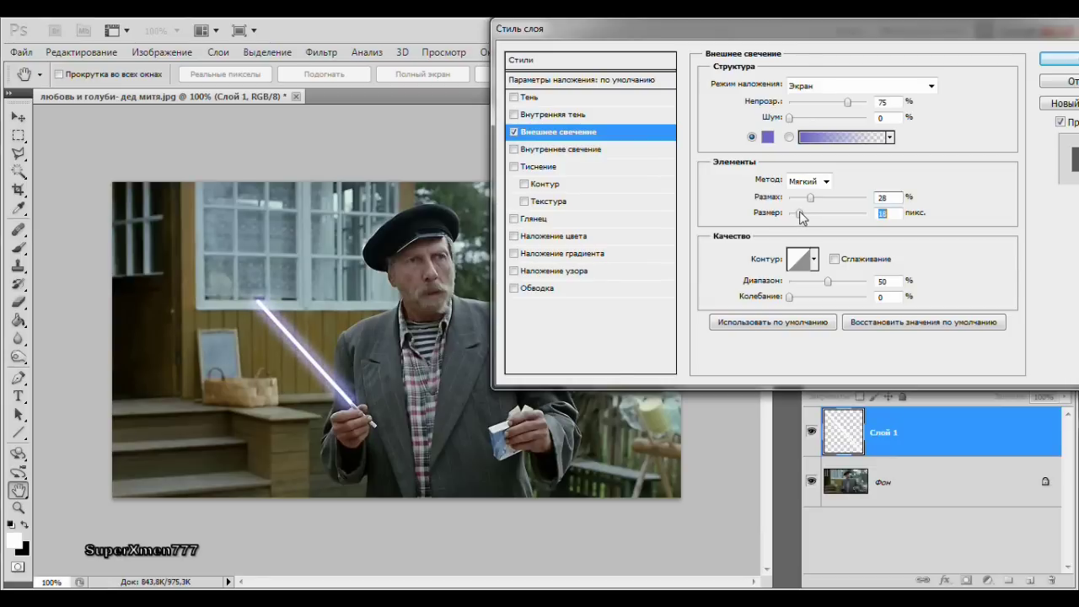
left_click_drag(800, 212, 804, 213)
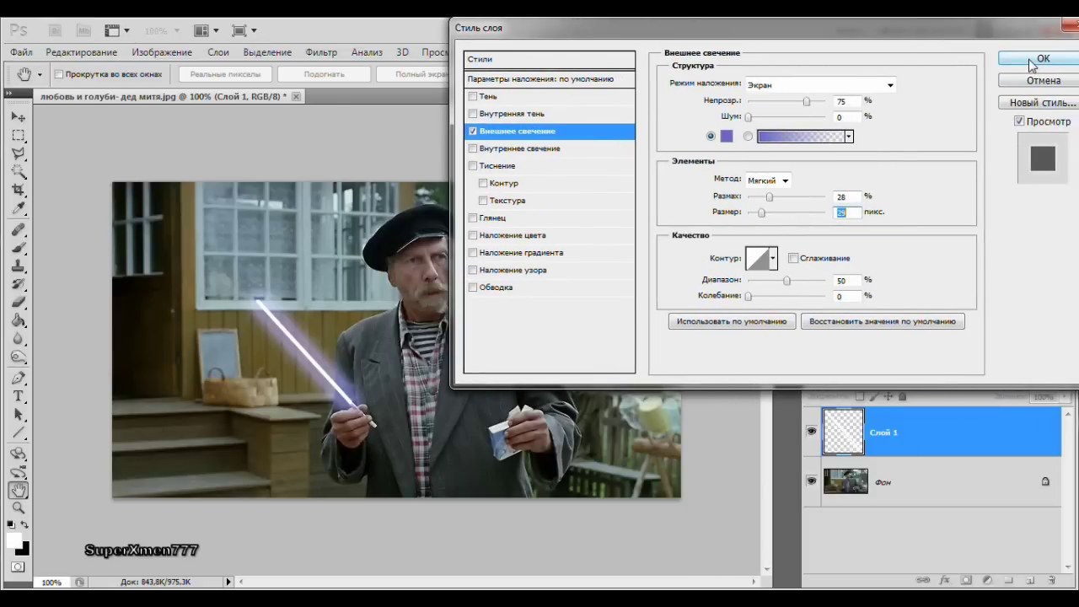
left_click(1030, 65)
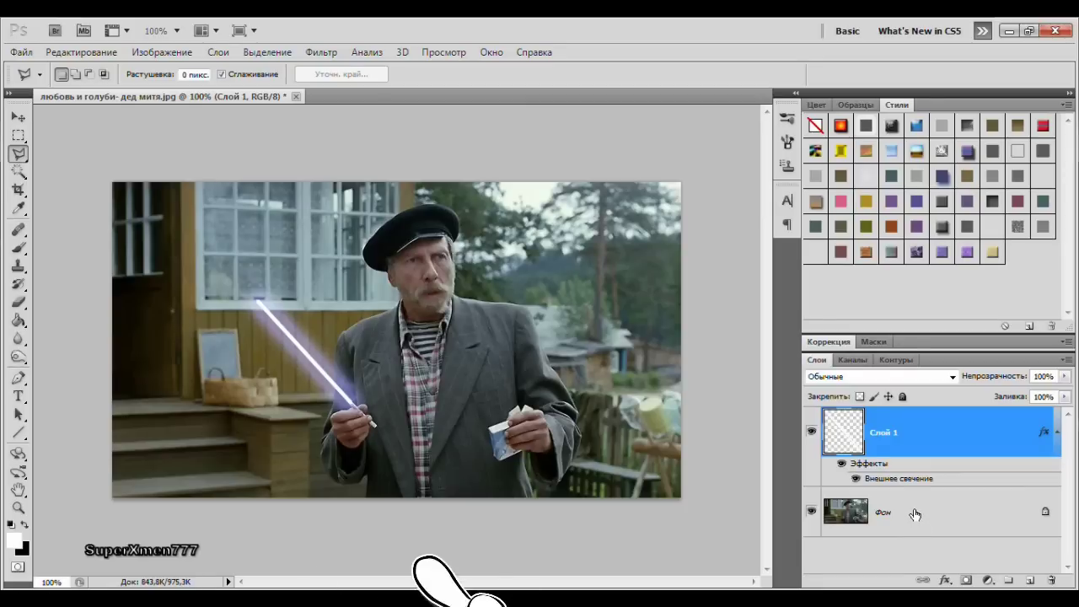
Step: Merge the glowing line layer and the photo into the single Фон layer
left_click(915, 515)
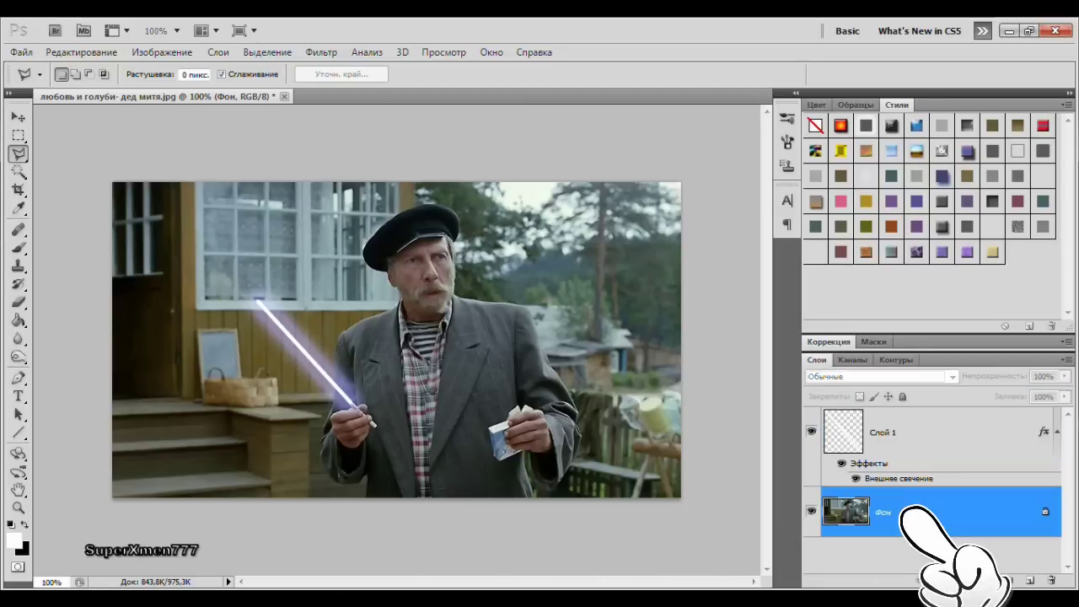
right_click(915, 513)
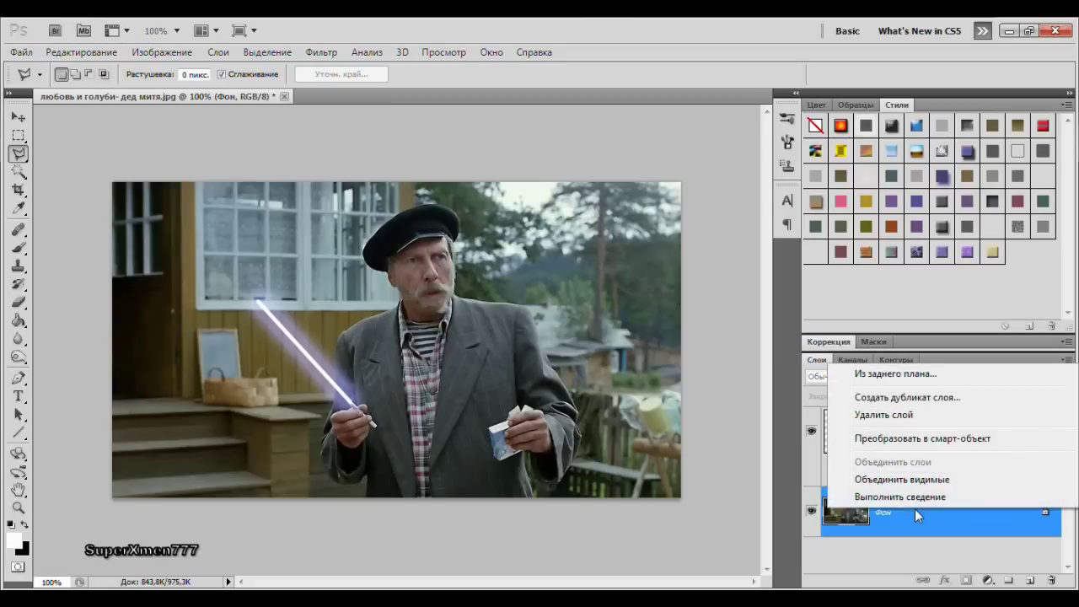
left_click(925, 480)
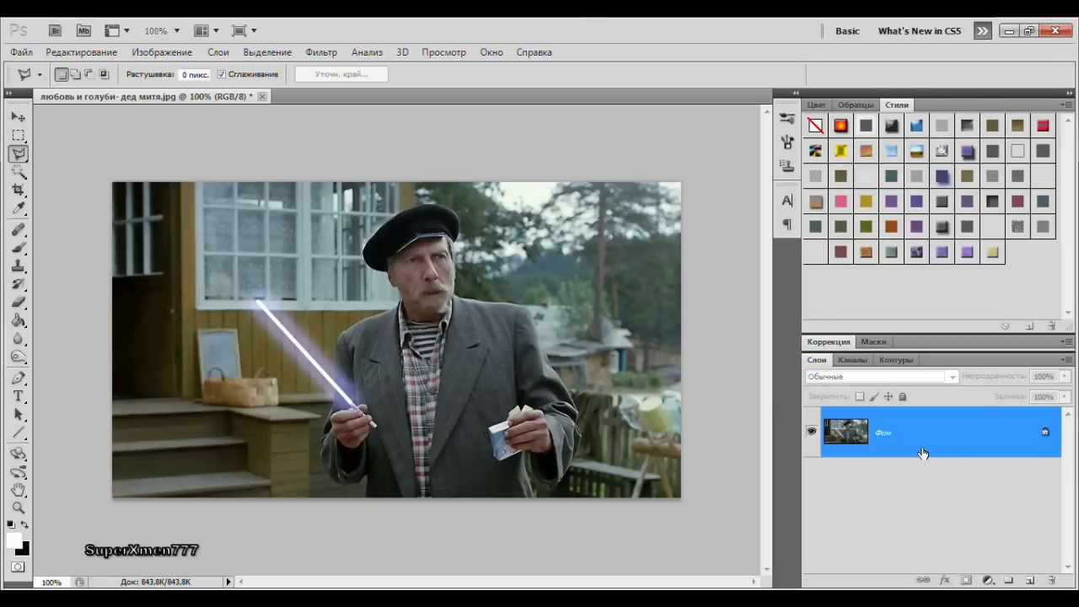
left_click(22, 52)
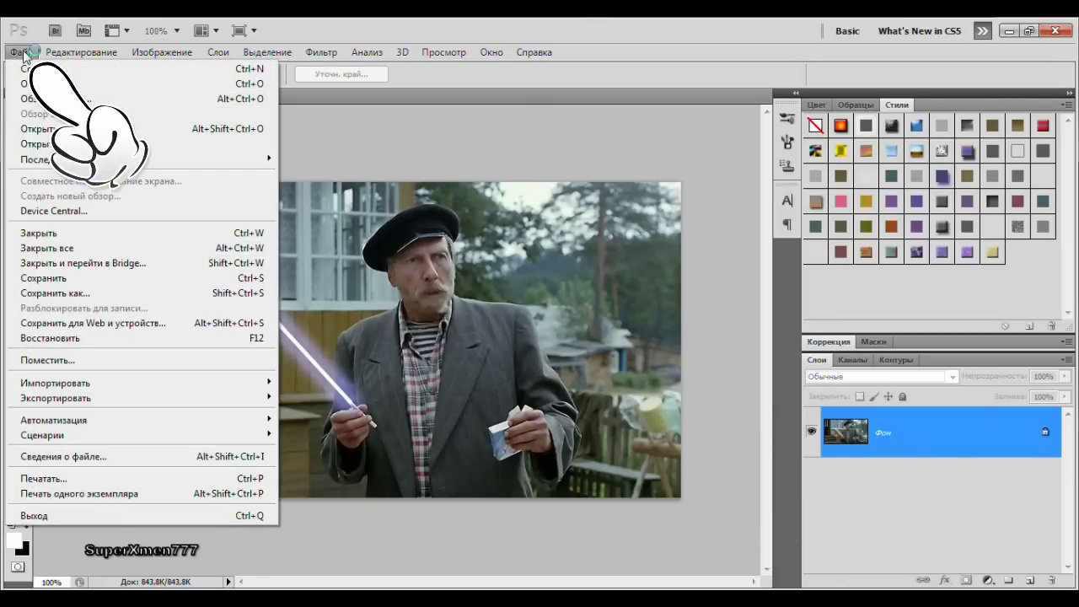
Step: Save the image to the desktop as JPEG 'любовь и голуби- дед митя.jpg' at quality 12
left_click(102, 293)
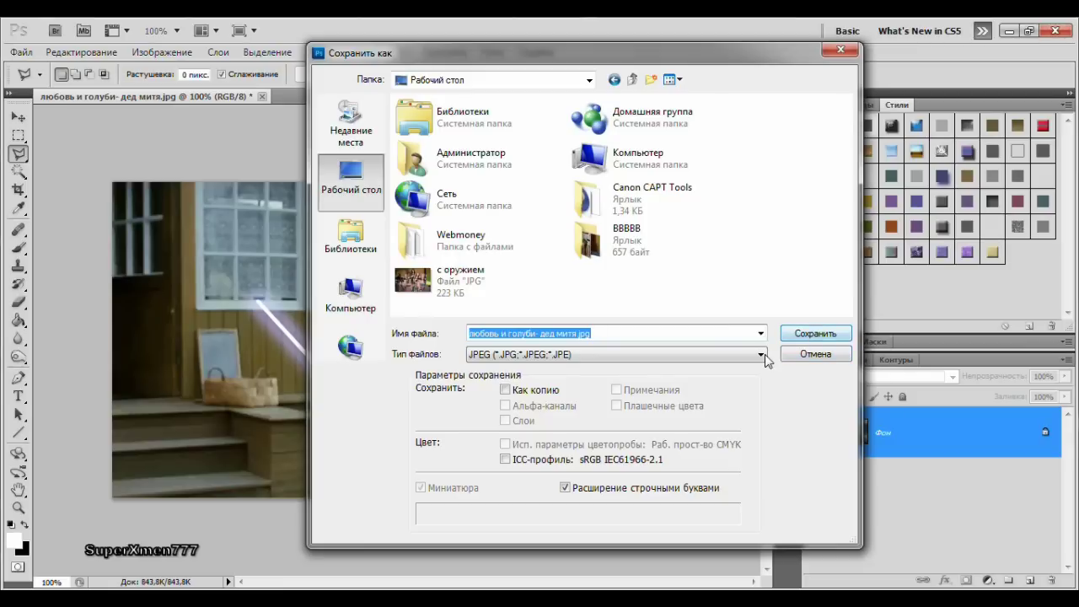
left_click(760, 356)
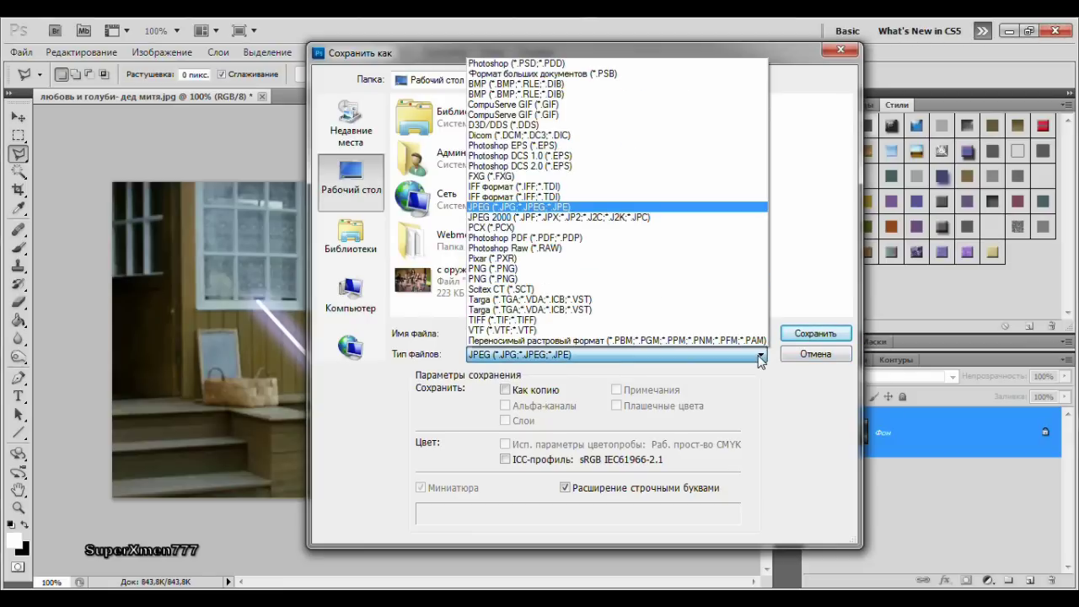
left_click(708, 210)
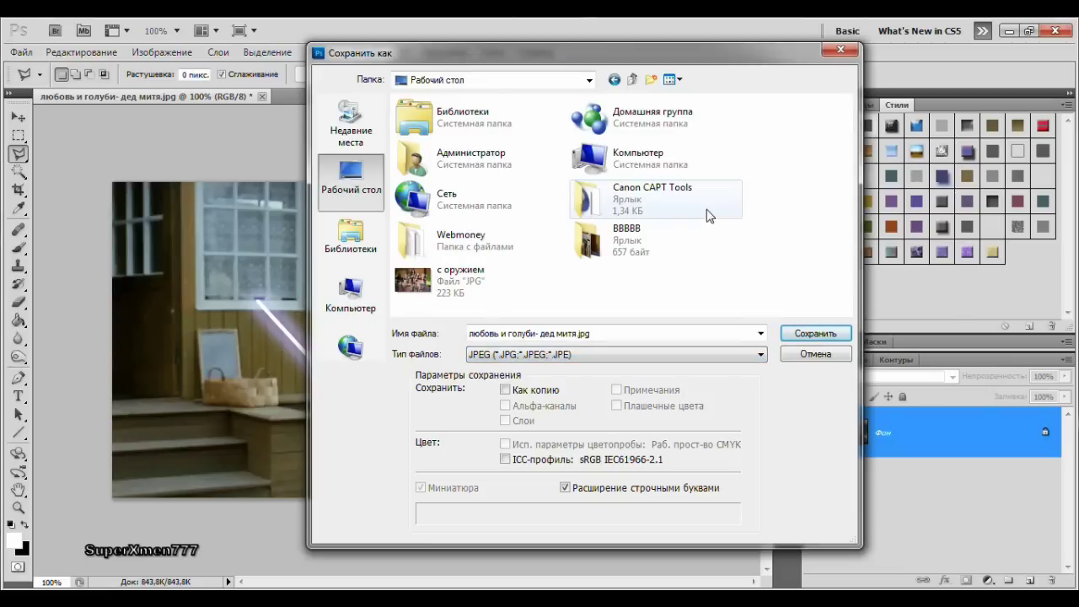
left_click(816, 334)
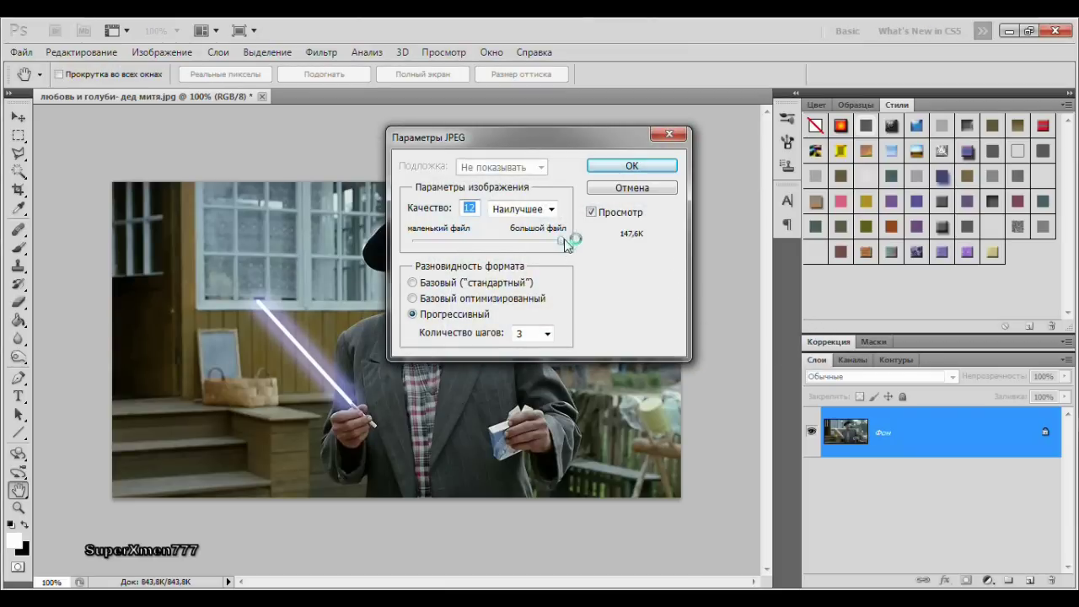
left_click(634, 167)
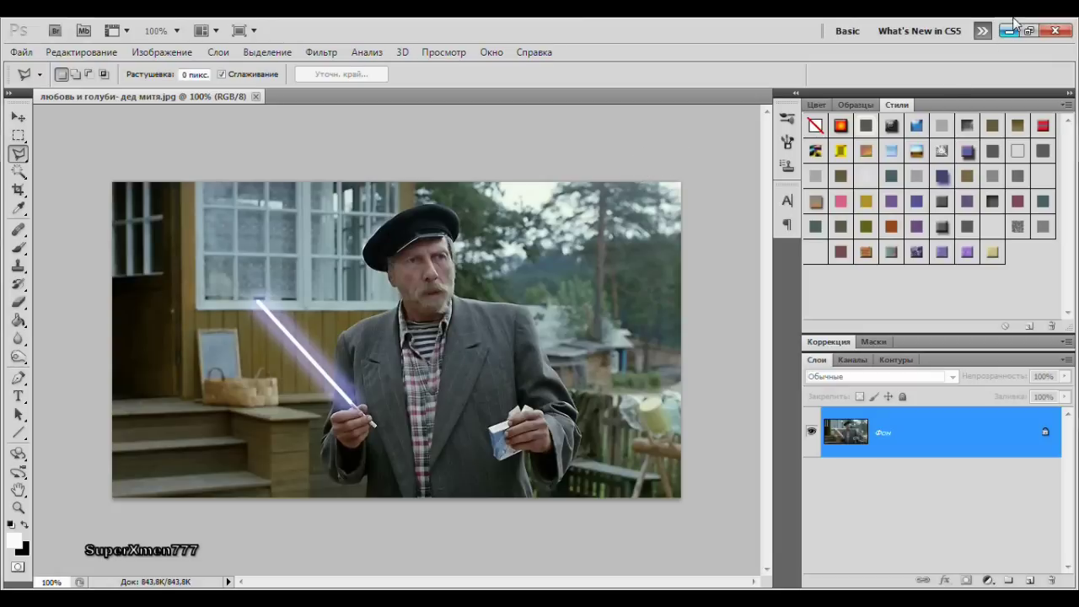
Step: Close Photoshop, returning to the Windows desktop
left_click(1054, 31)
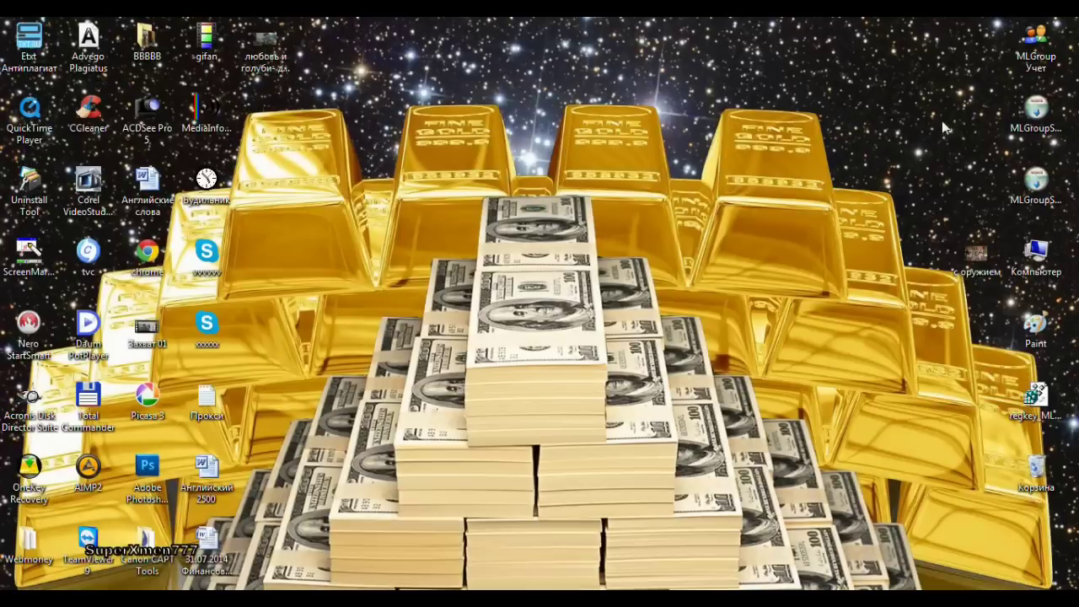